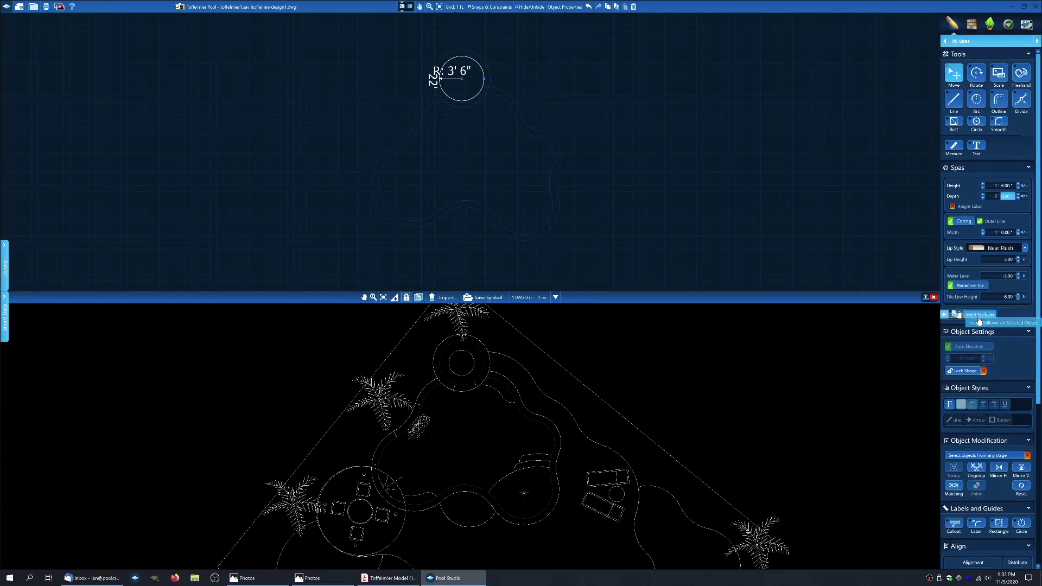
# Add a spillover on the spa's pool-facing edge, then select a pool step
pyautogui.click(980, 319)
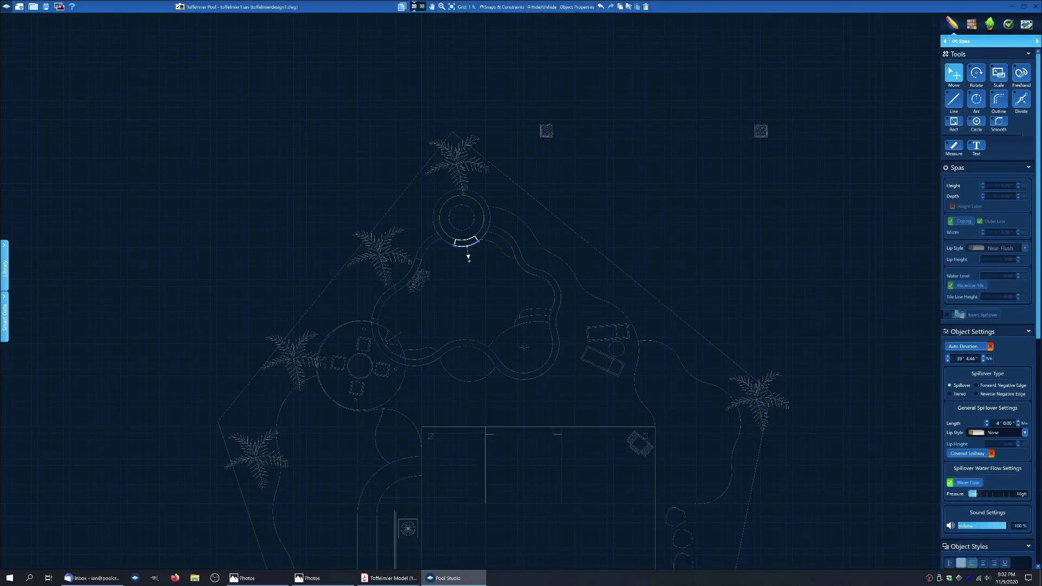
pyautogui.click(532, 467)
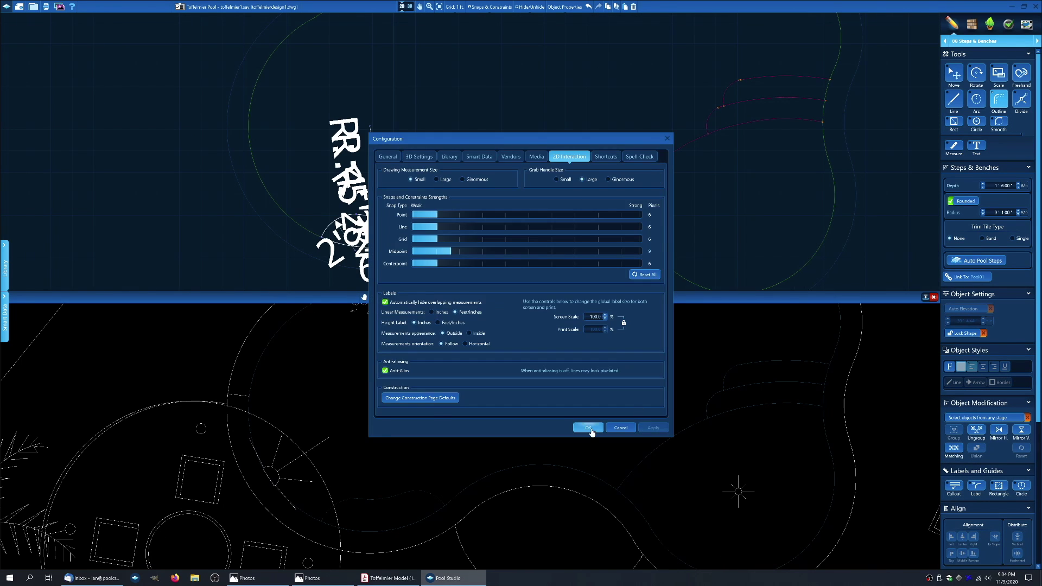
# Switch to the hardscape stage to begin tracing the walkway's curved edge
pyautogui.scroll(3, 832, 83)
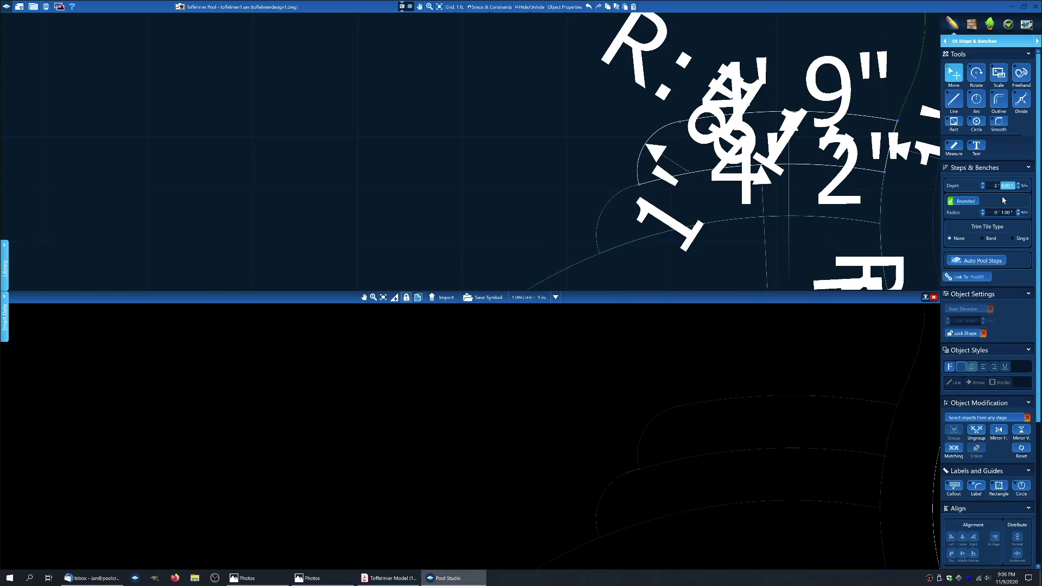
pyautogui.click(403, 580)
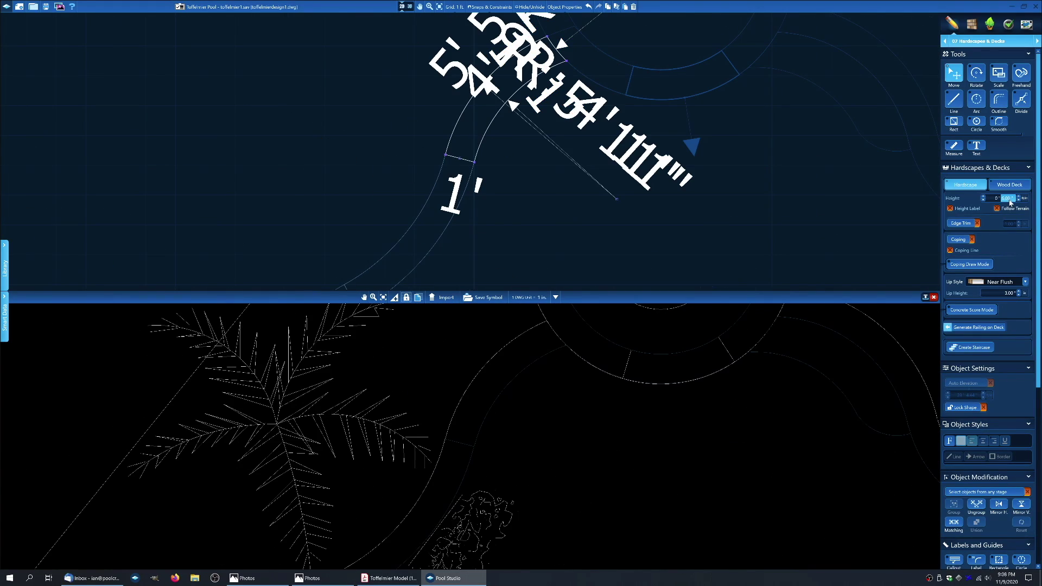
pyautogui.scroll(-5, 709, 197)
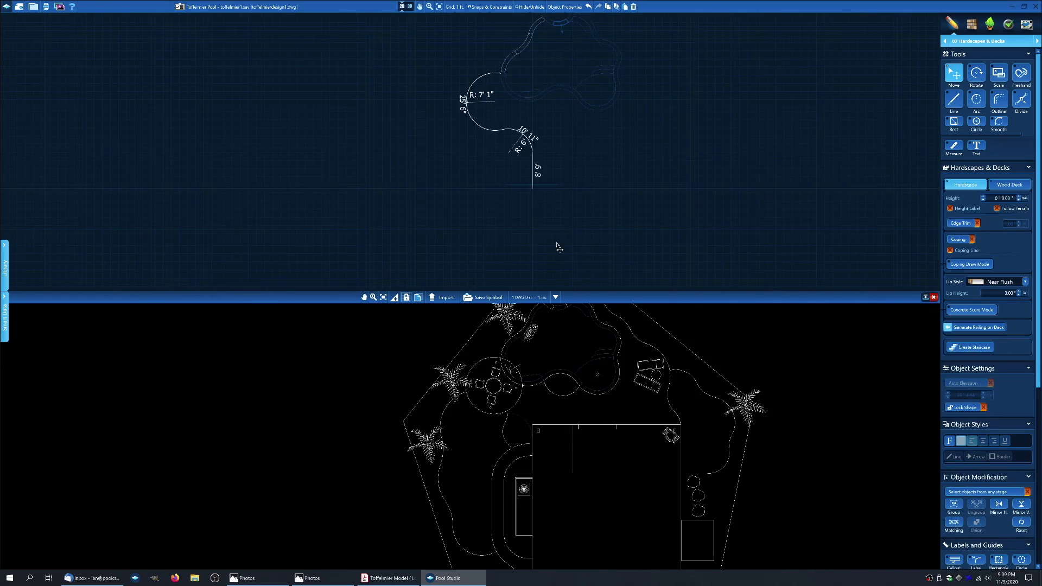
pyautogui.scroll(5, 613, 197)
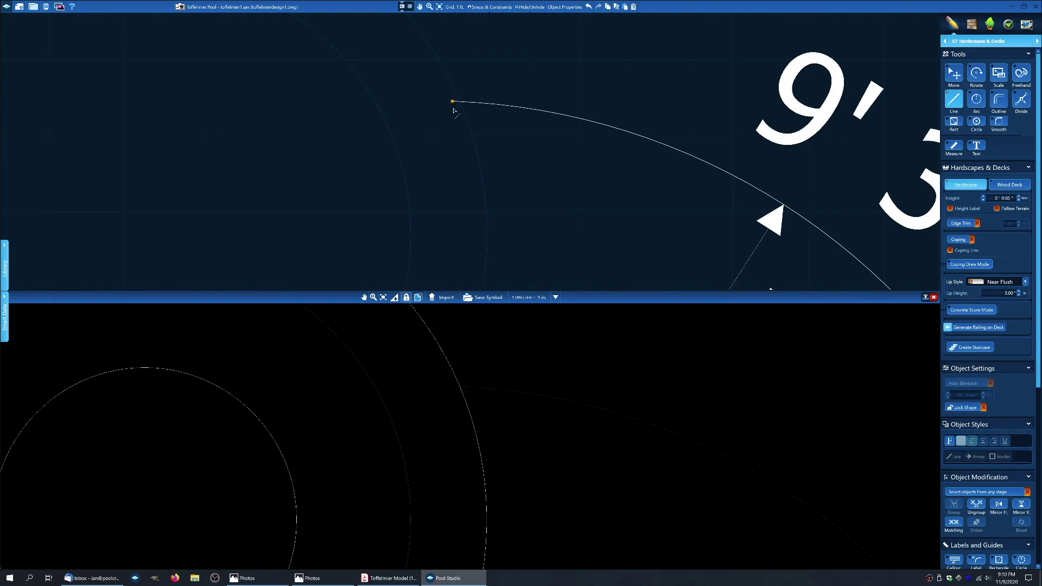
pyautogui.scroll(3, 445, 111)
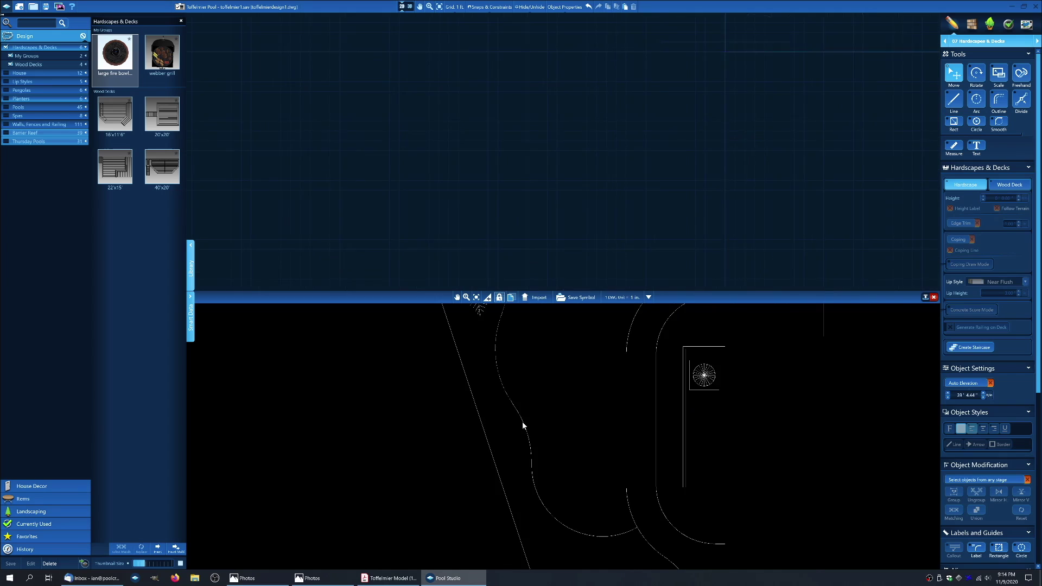
# Check the traced S-curve and adjust the water descent feature on the pool edge
pyautogui.click(523, 426)
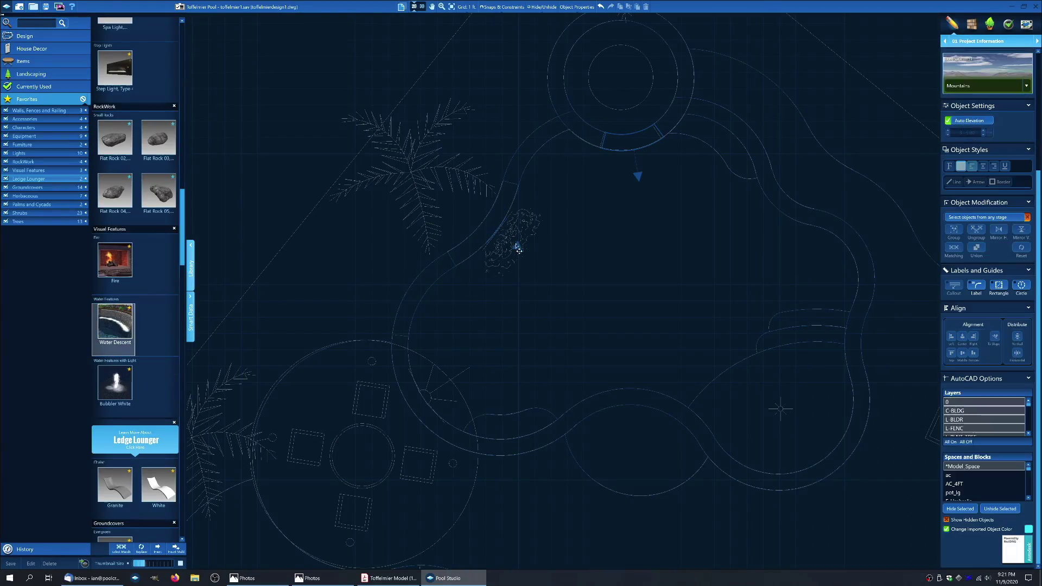
pyautogui.click(518, 251)
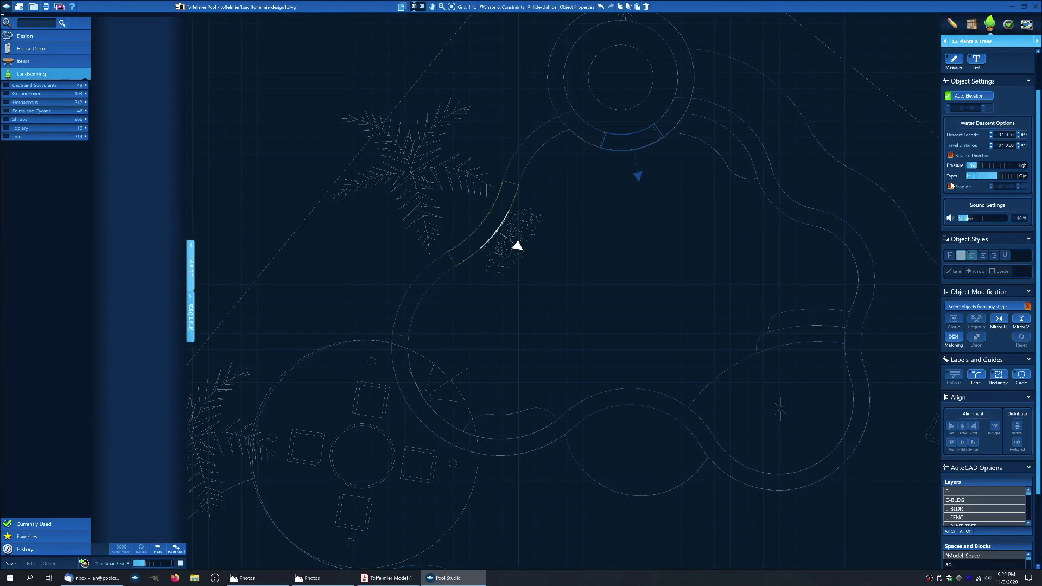
pyautogui.click(571, 198)
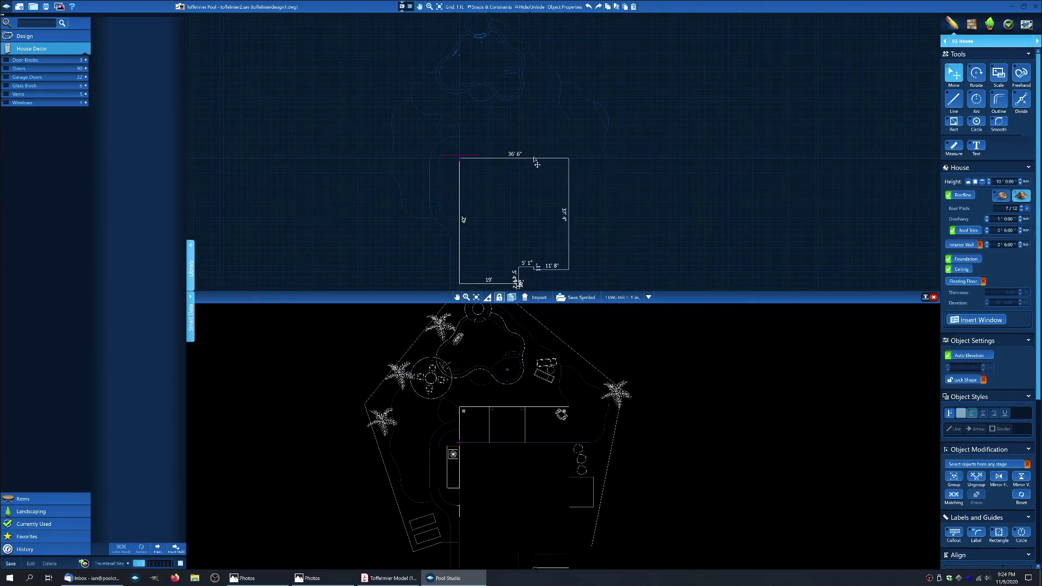
# Compare the design against the scanned site plan and house reference photo
pyautogui.click(312, 578)
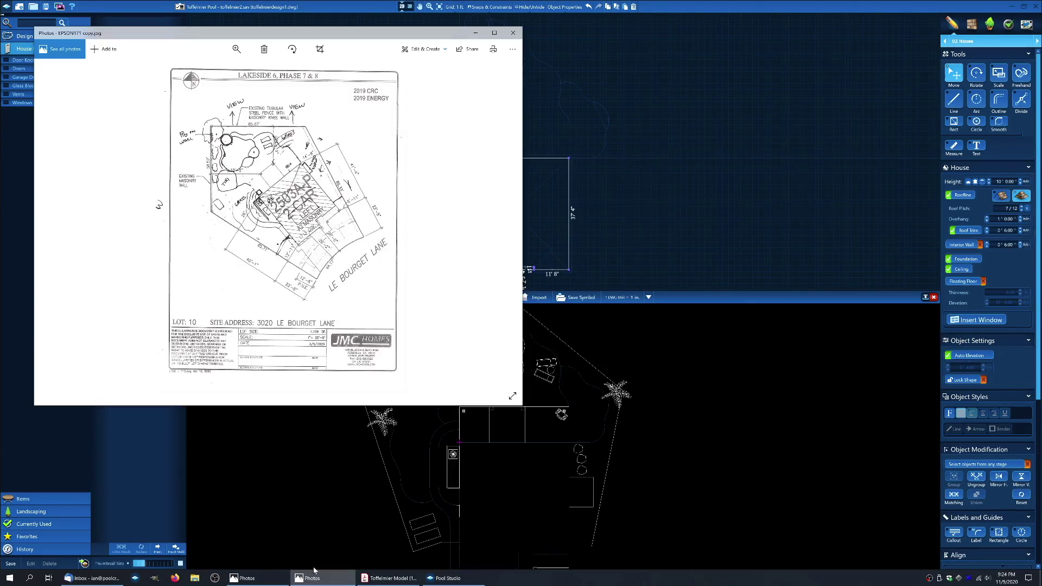
pyautogui.click(247, 578)
pyautogui.click(442, 517)
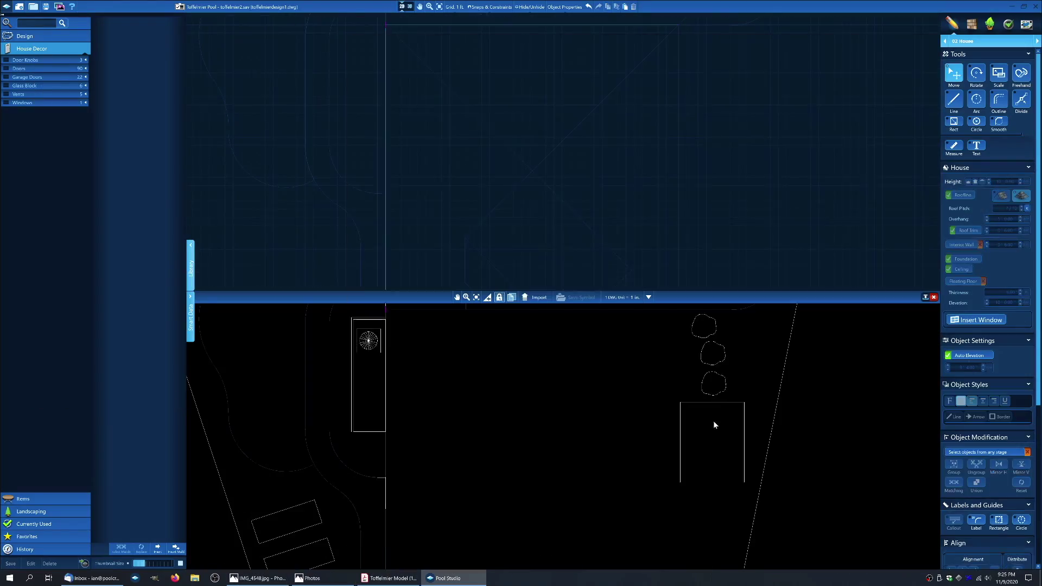
# Resize house sections, widening the small square from 4' to 5' and moving an edge to 12' 11"
pyautogui.click(673, 142)
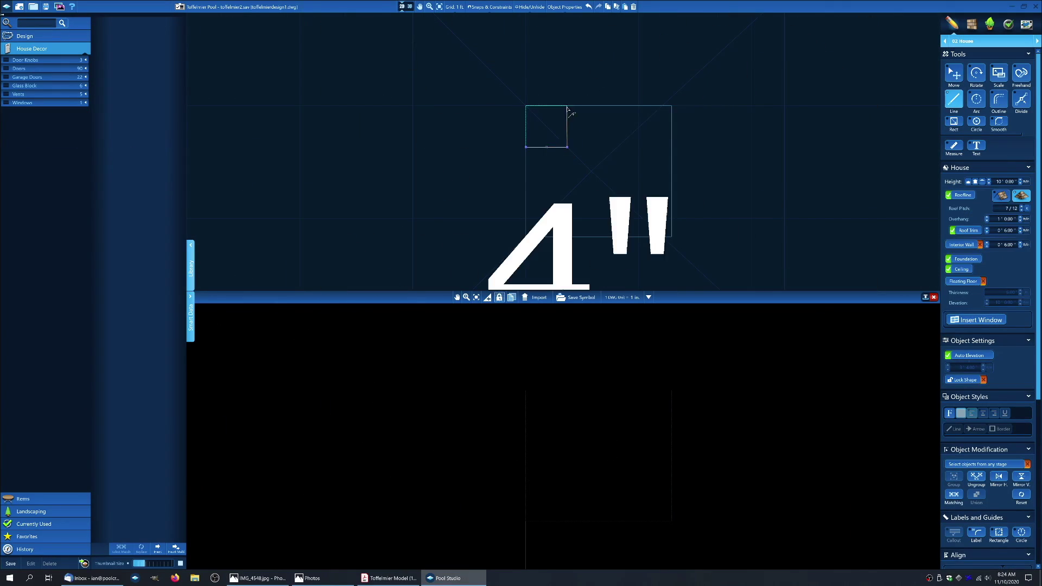
pyautogui.click(547, 217)
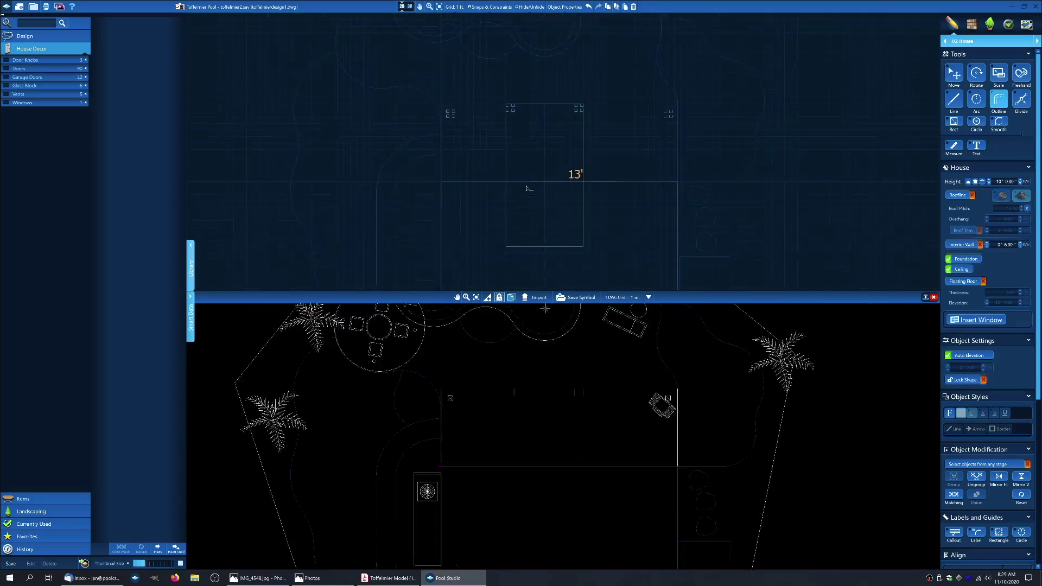
pyautogui.scroll(-5, 526, 188)
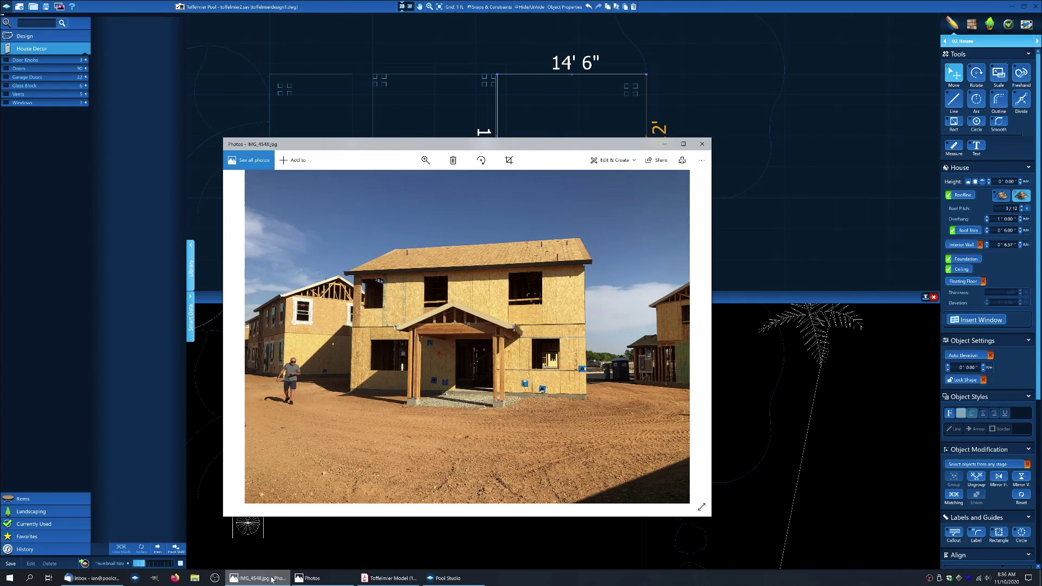
pyautogui.click(272, 579)
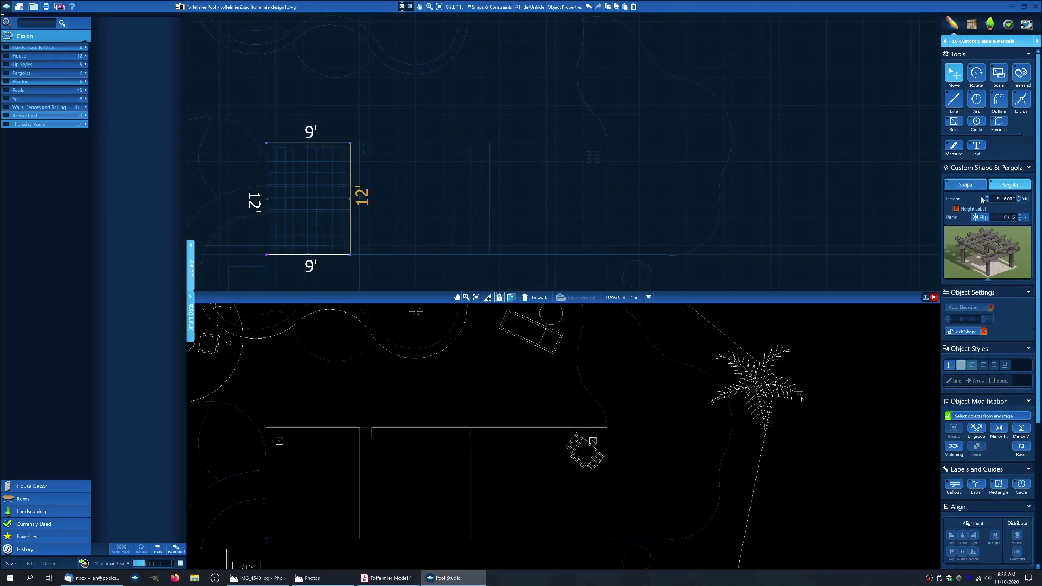
# Review the pergola and house in the 3D view
pyautogui.click(401, 7)
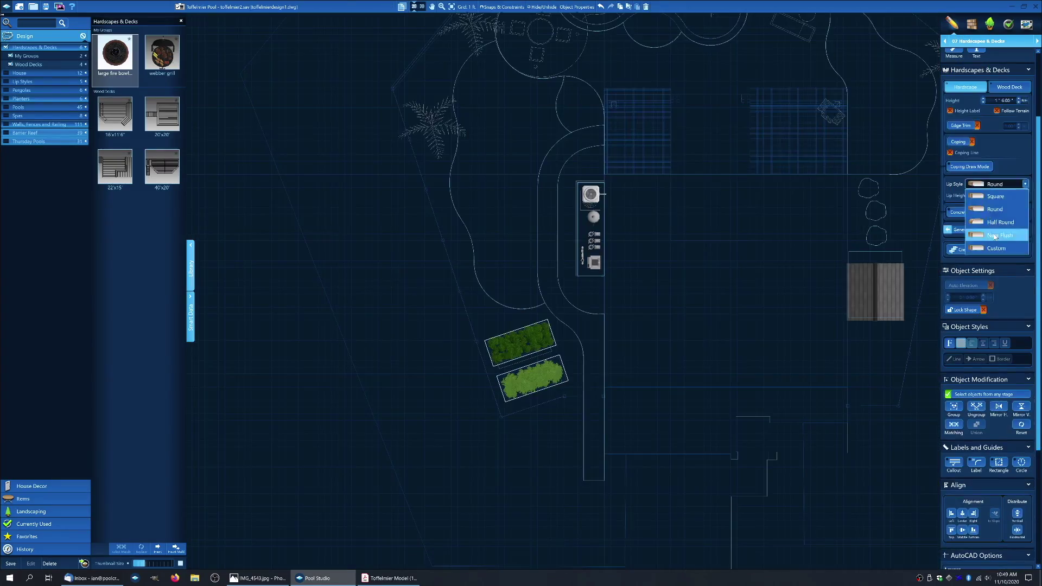
# Set the lip style to Near Flush and give the house a pitched roofline
pyautogui.click(995, 236)
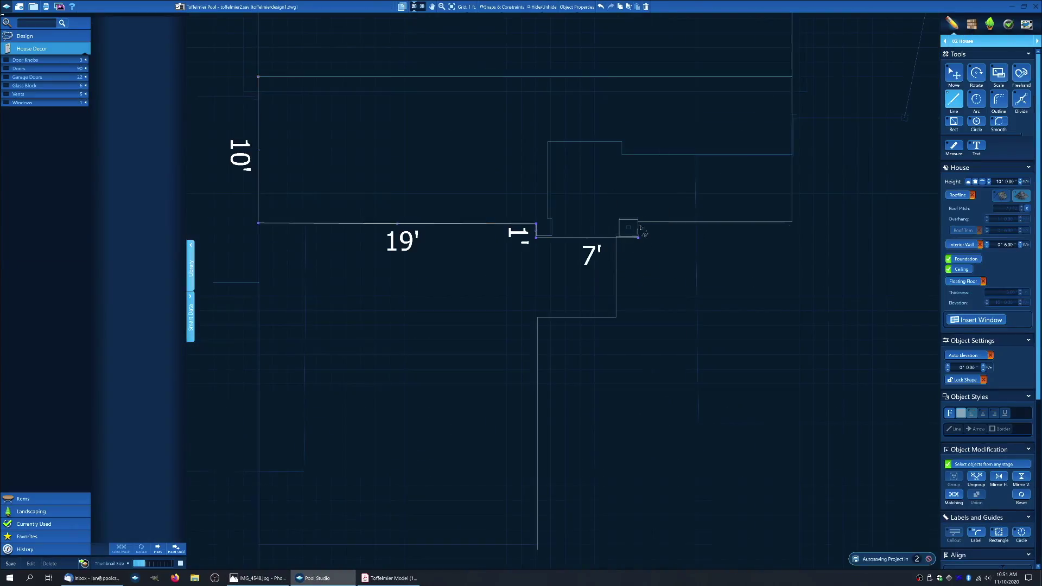
pyautogui.click(967, 197)
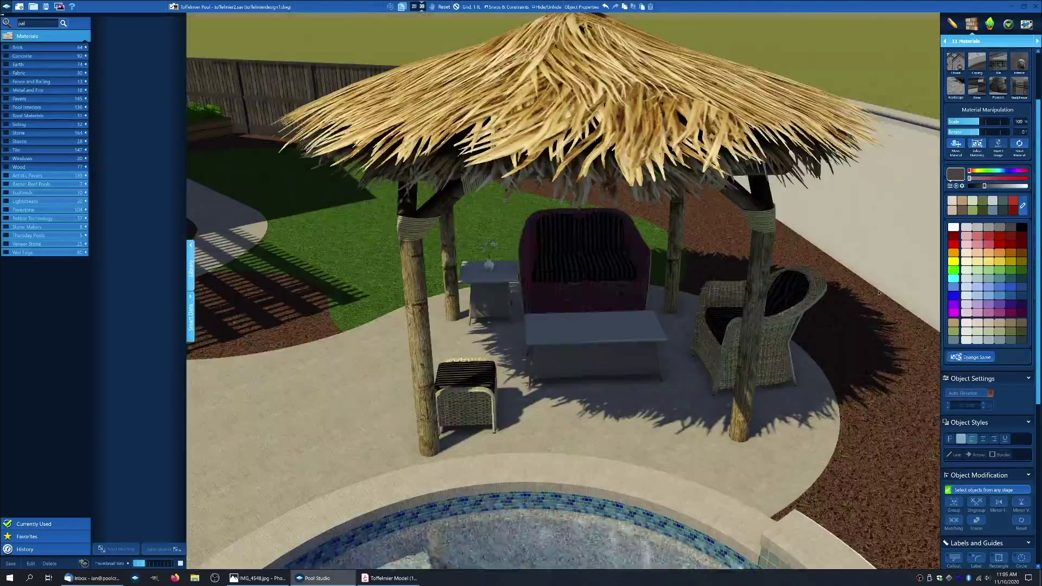
# Search the library for queen palms to place around the palapa
pyautogui.write('a')
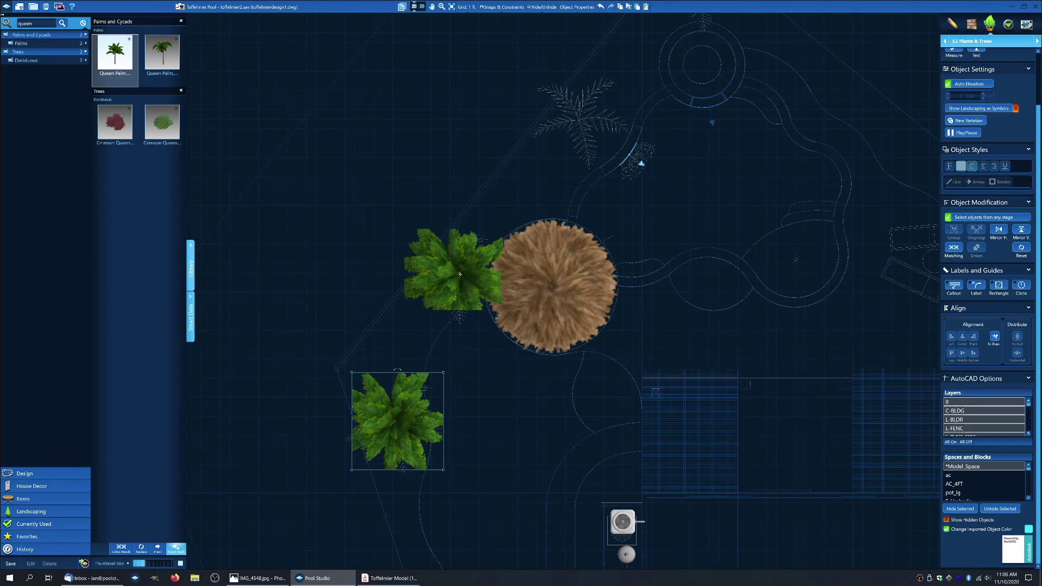